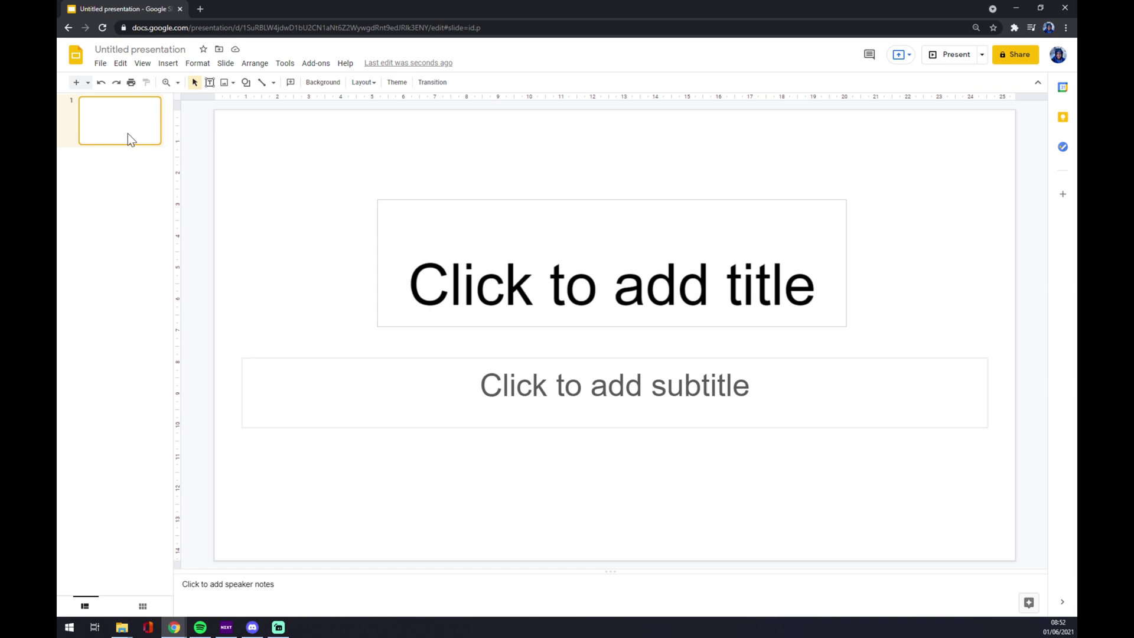
Step: Apply the Focus theme from the Themes list, then select and deselect the title box
click(397, 82)
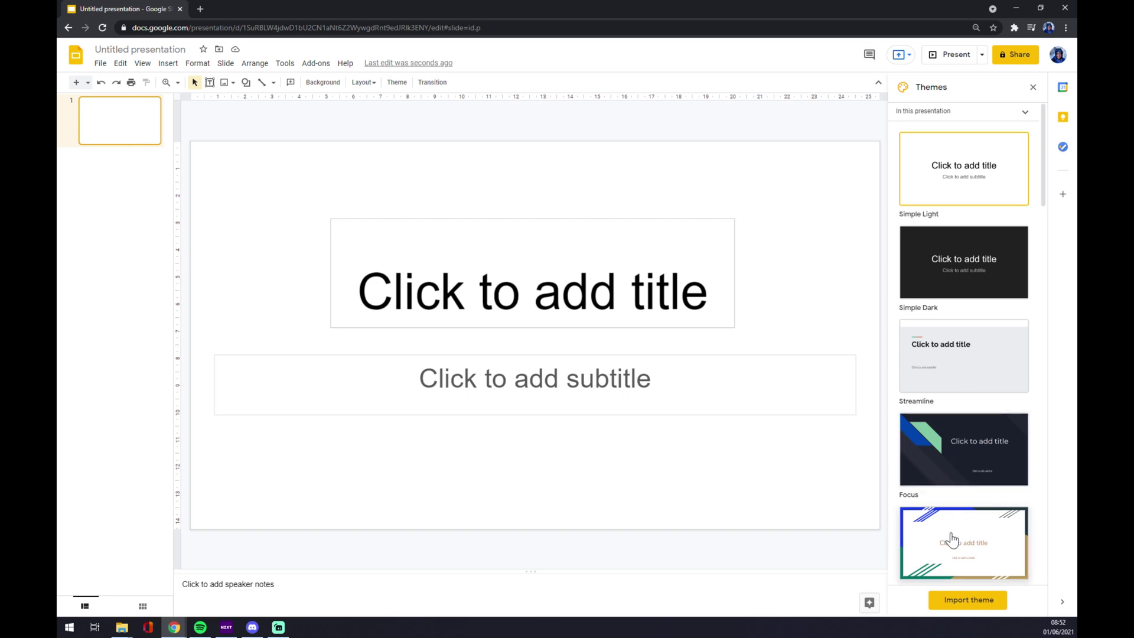
click(951, 479)
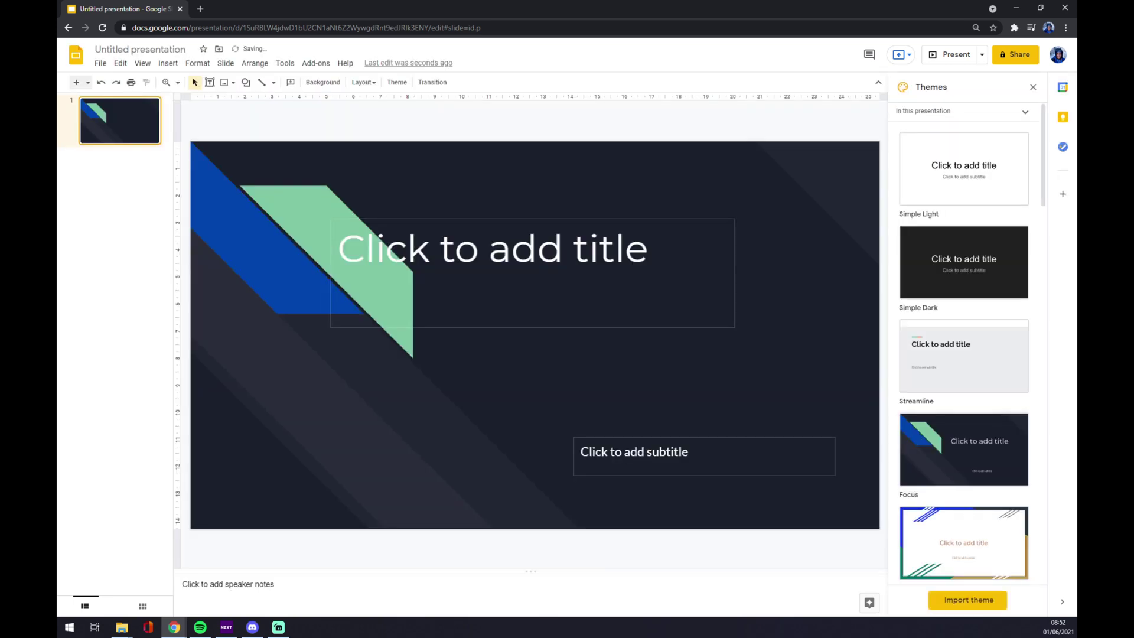
click(503, 215)
click(455, 198)
Step: Insert slide 2 and switch it to the Blank layout
click(76, 82)
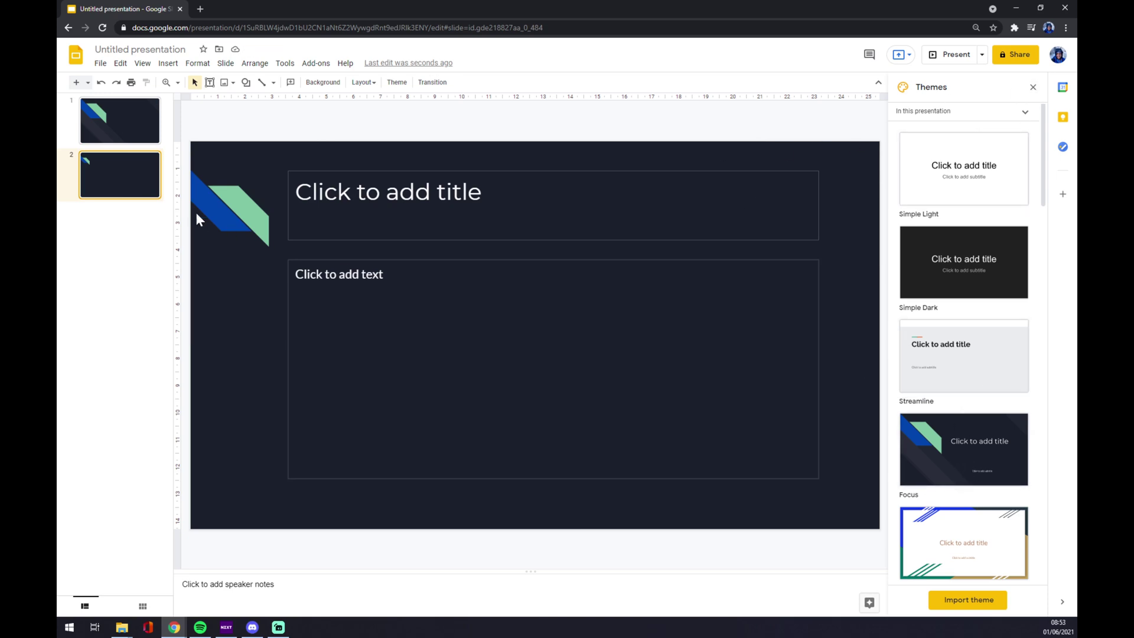
right_click(121, 177)
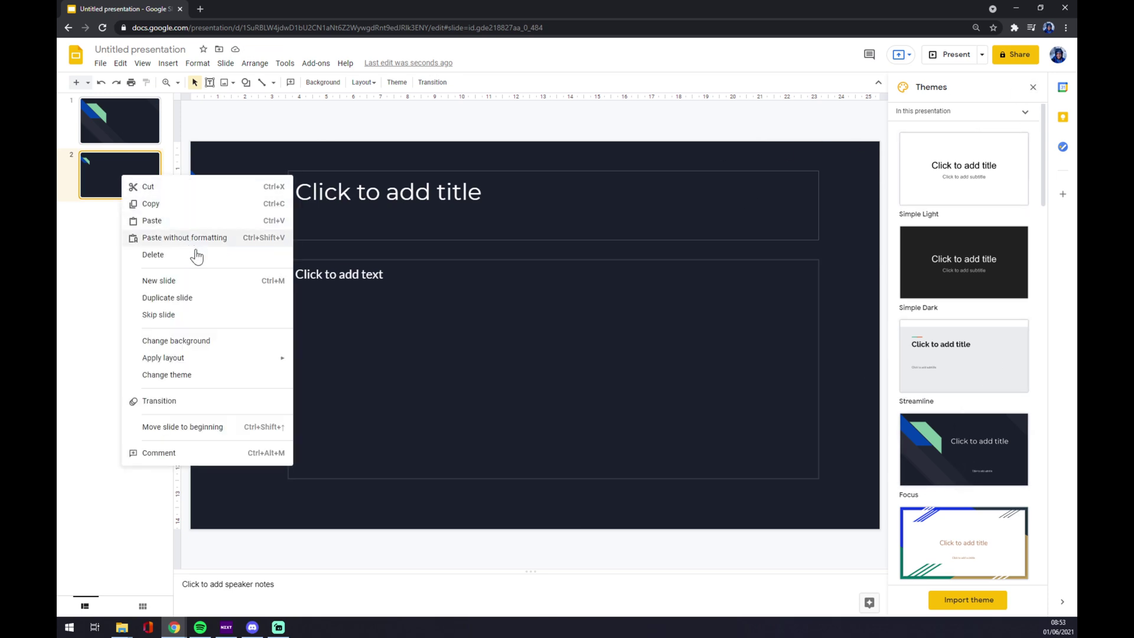
mouse_move(164, 358)
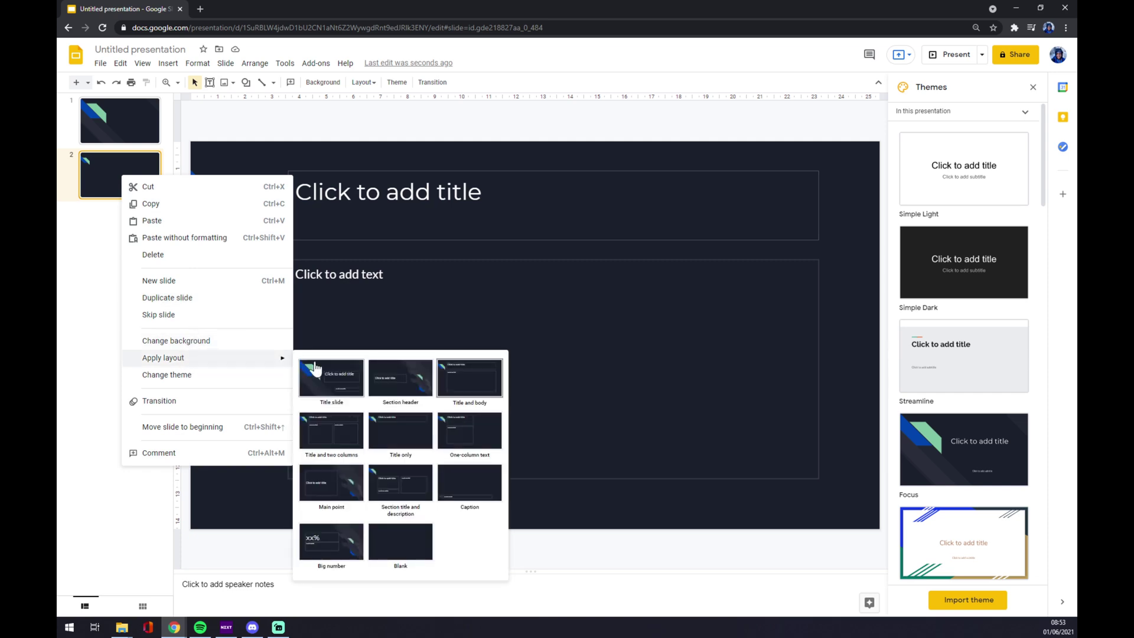
click(403, 558)
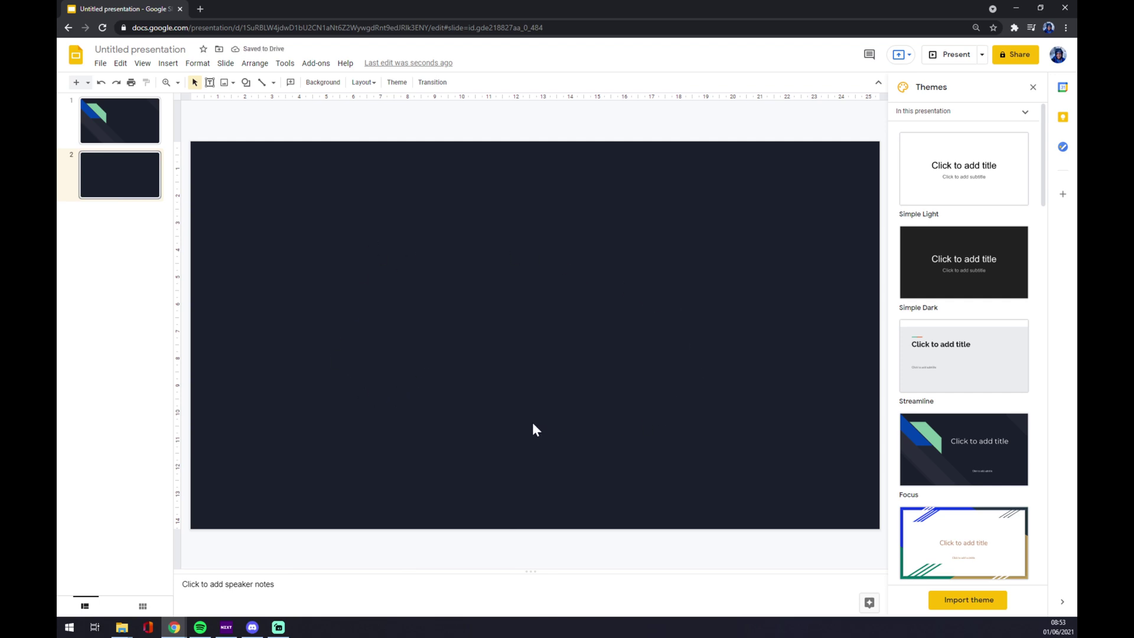
Step: Set slide 2's background colour to white via Change background
right_click(119, 179)
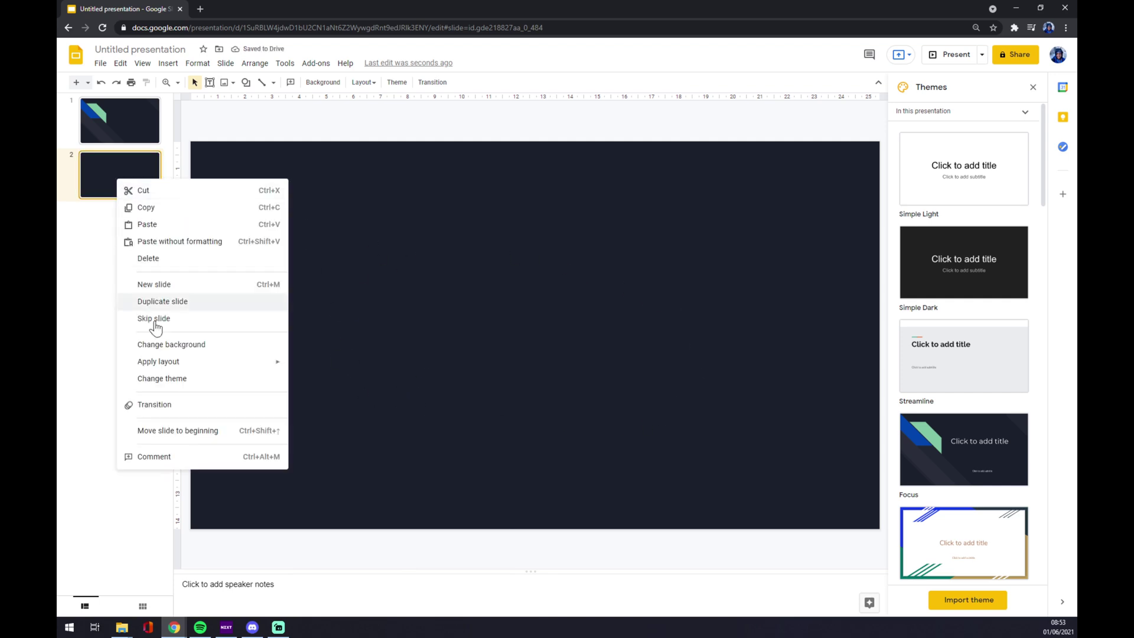
click(161, 353)
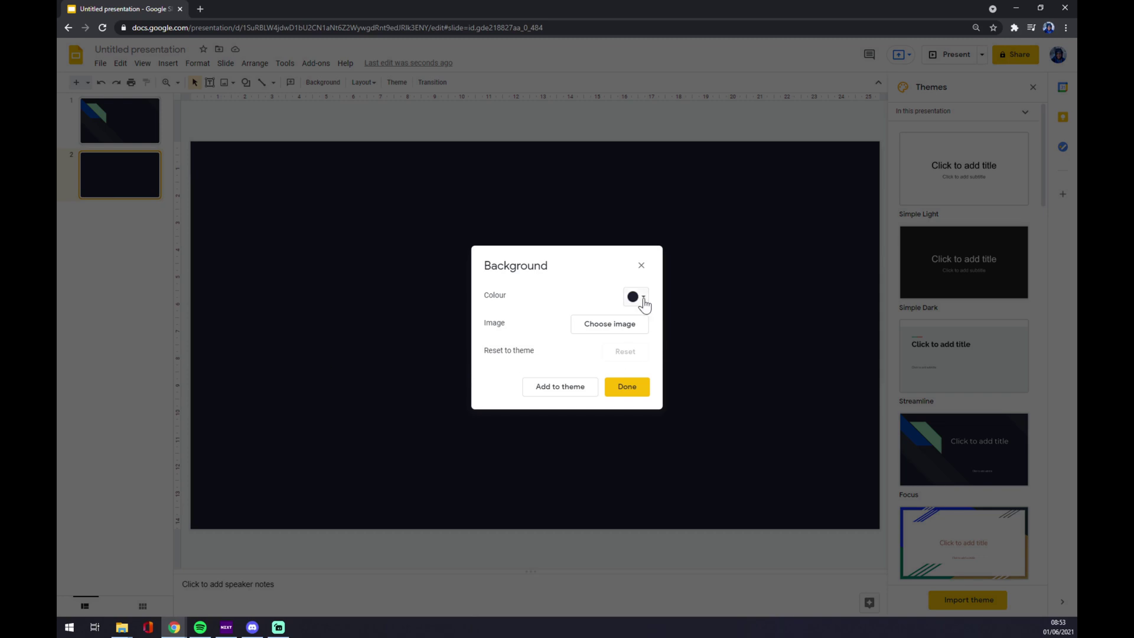
click(643, 305)
click(646, 352)
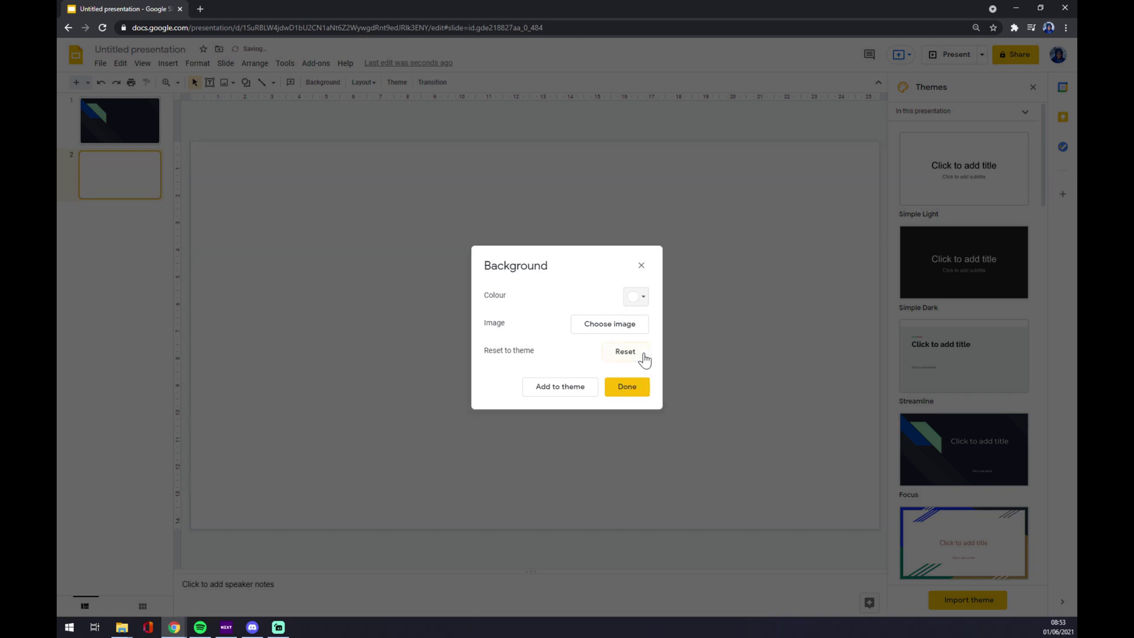
click(625, 388)
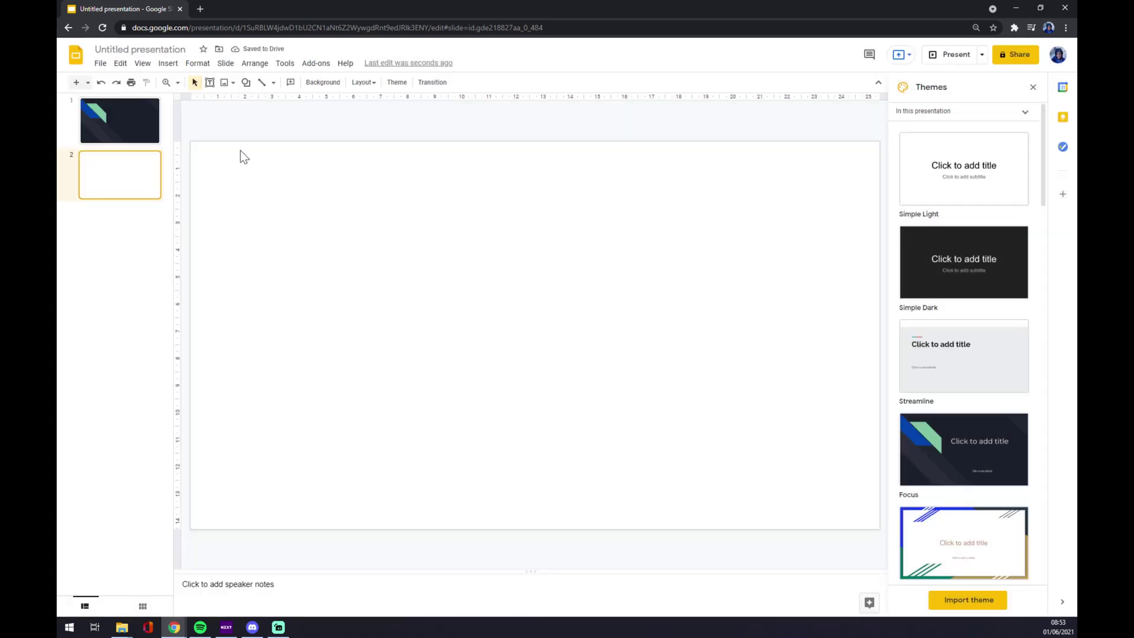
click(142, 127)
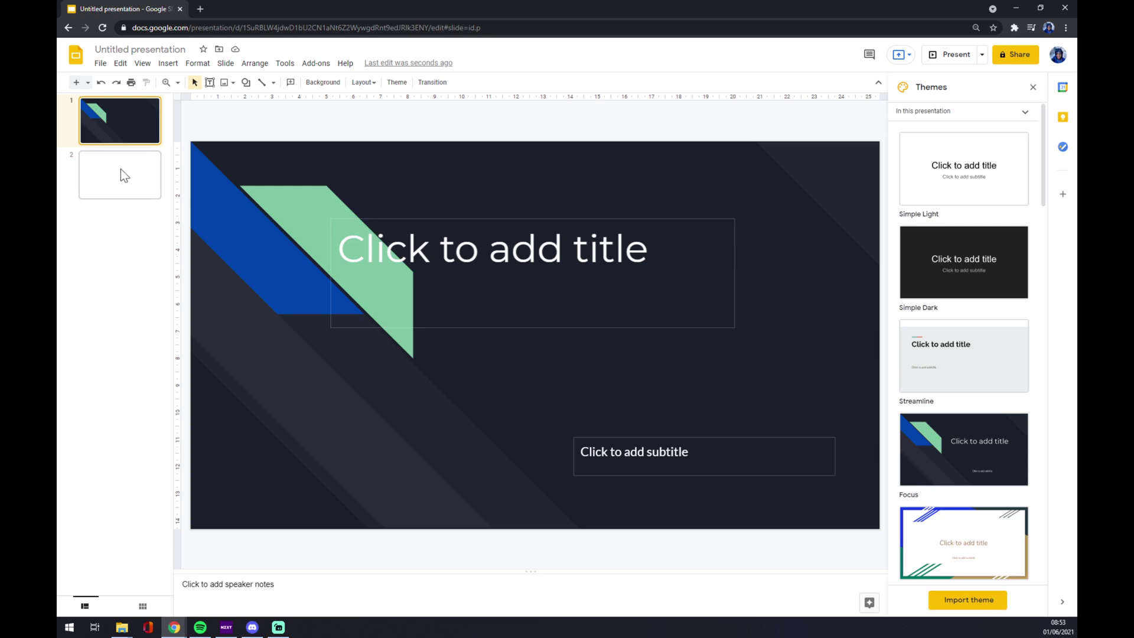
Step: Insert a new slide, delete it again, and reselect the white slide 2
click(78, 83)
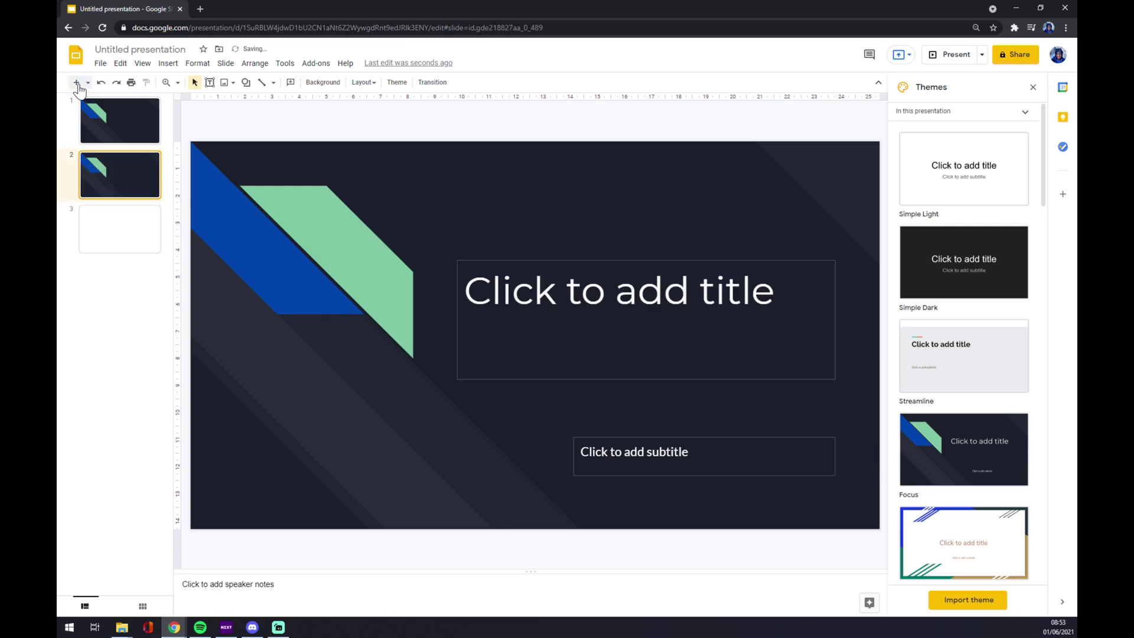
key(Delete)
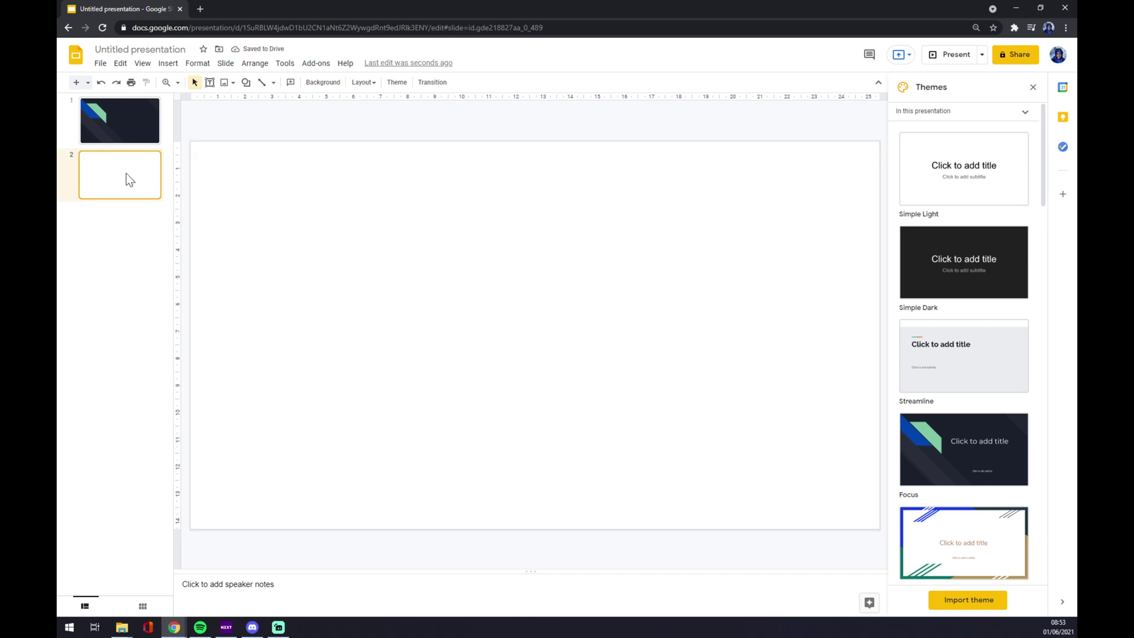
click(135, 122)
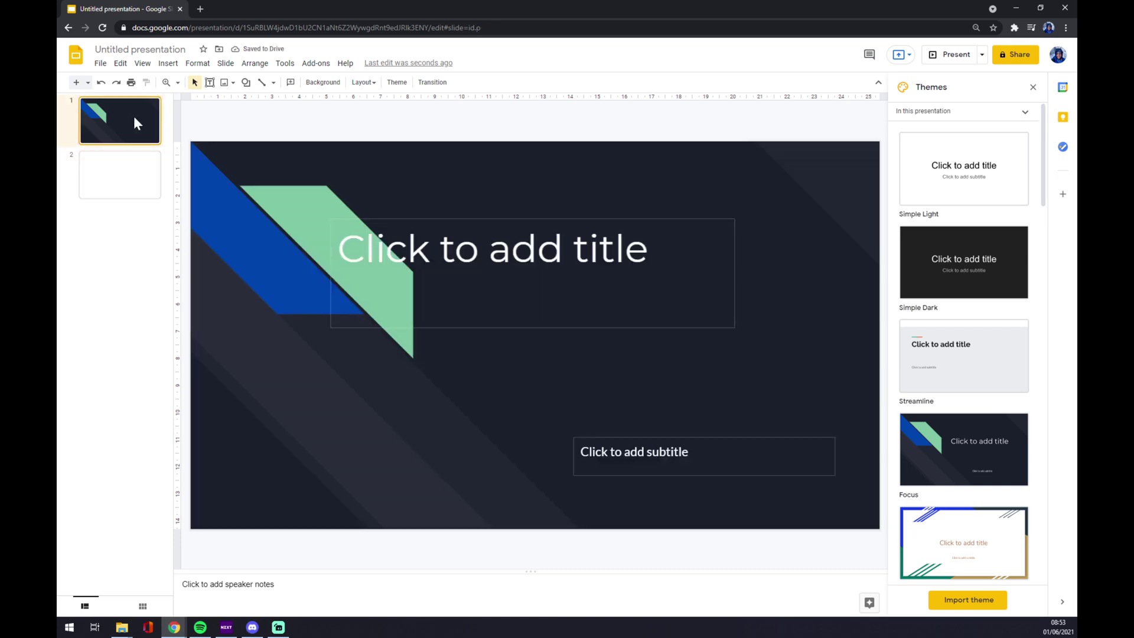
click(129, 178)
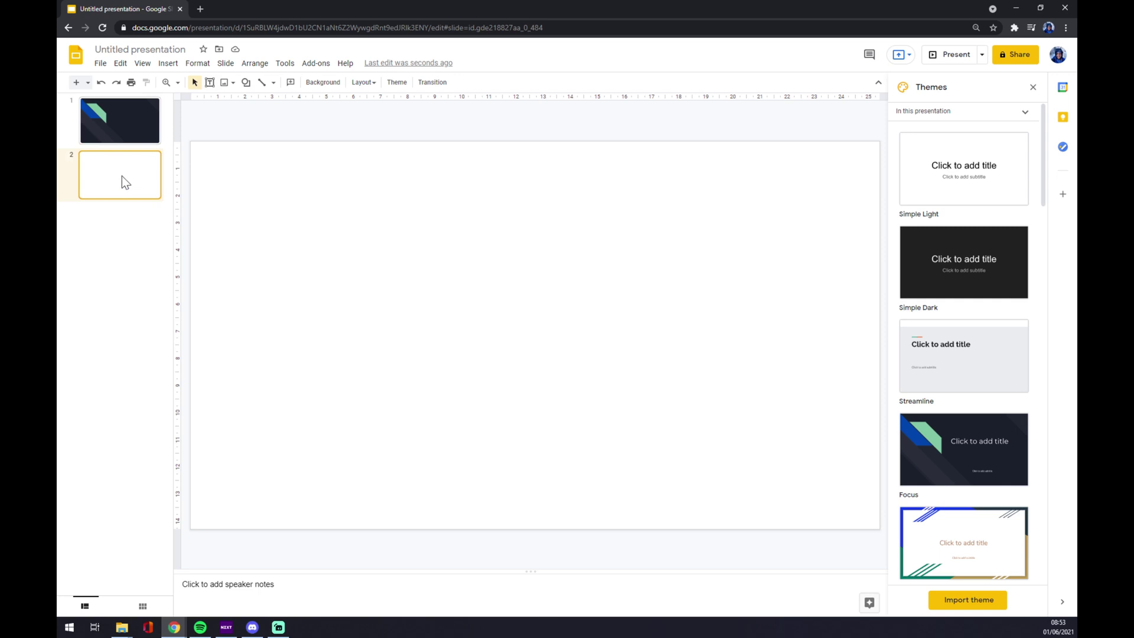
Step: Add two new slides after the white slide and select slide 3
click(75, 83)
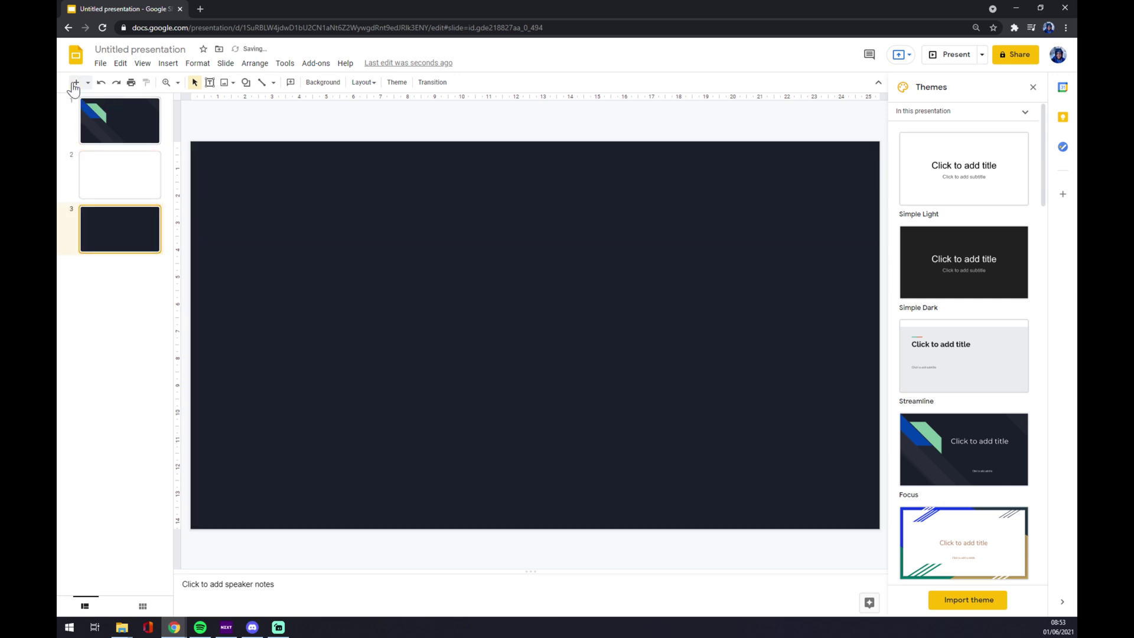
click(74, 85)
click(131, 228)
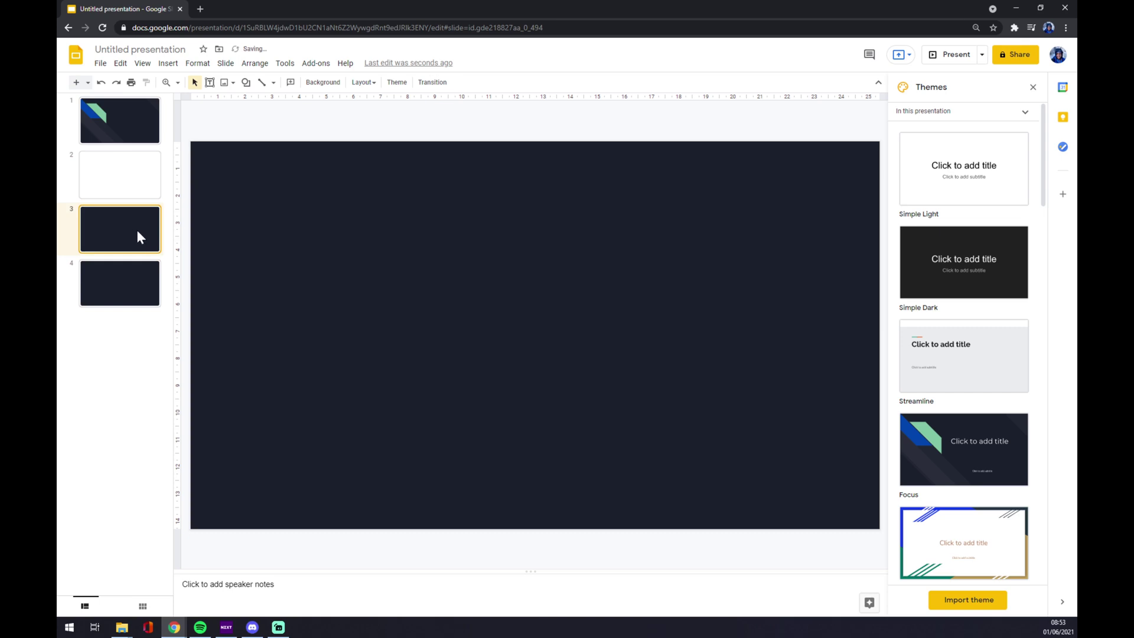
Step: Set slide 3's background colour to white via Change background
right_click(137, 235)
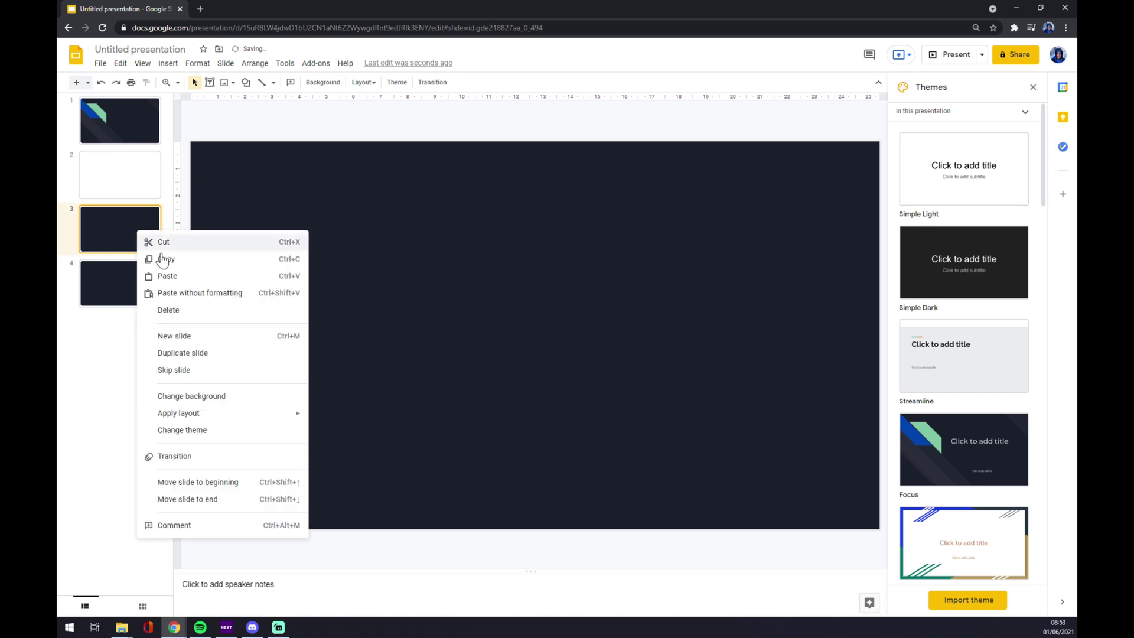
click(199, 397)
click(638, 297)
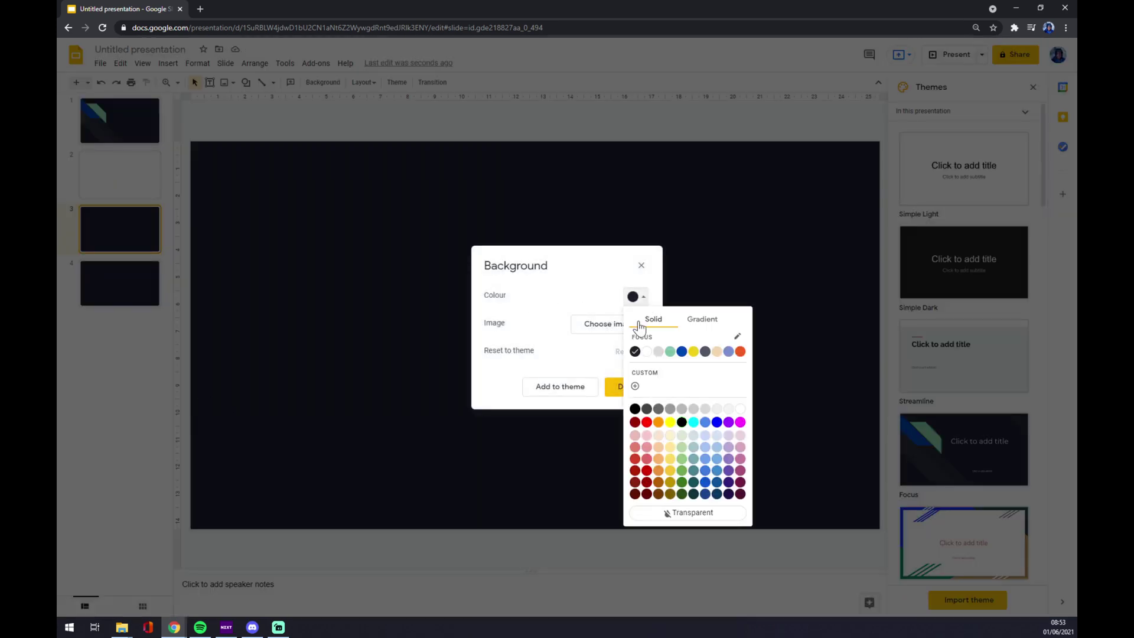
click(648, 351)
click(628, 387)
click(125, 292)
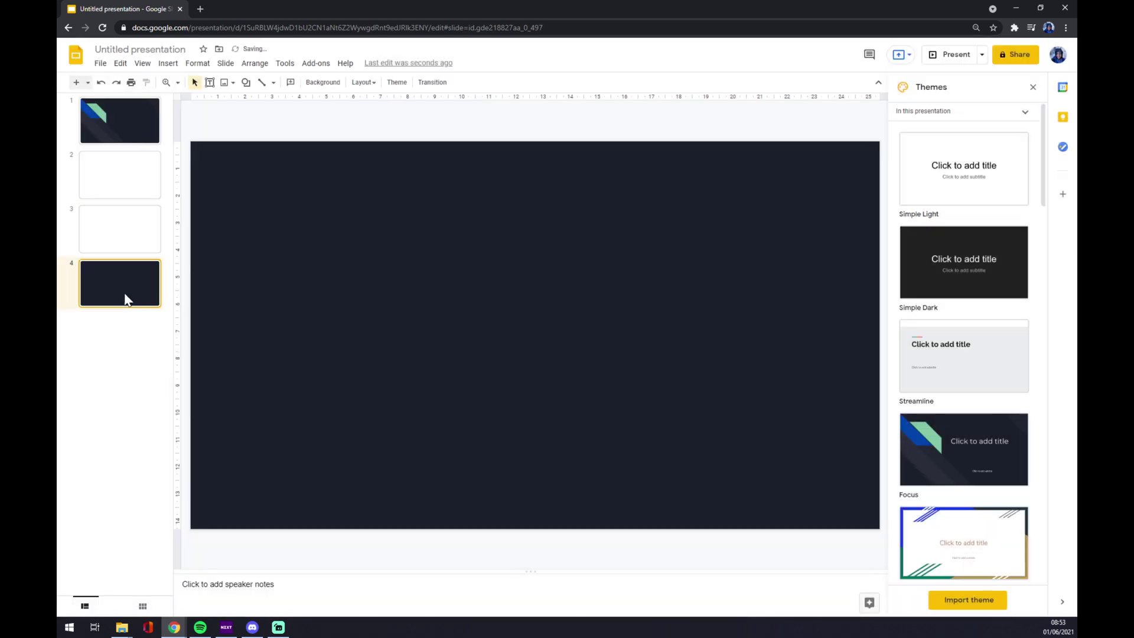
Step: Change slide 4's background colour to white
right_click(121, 283)
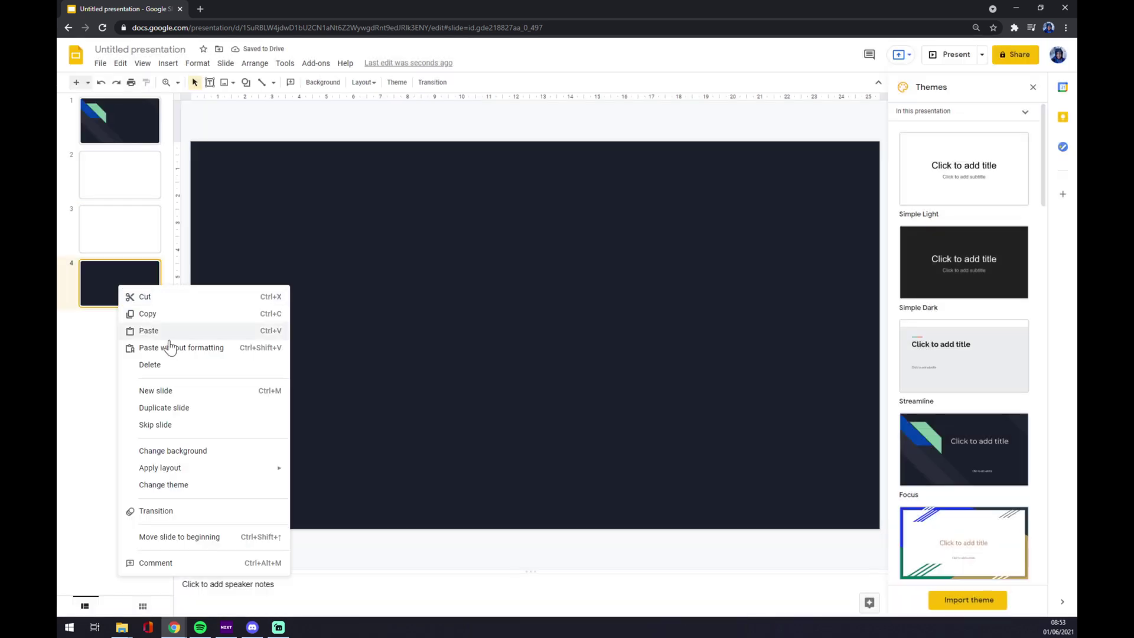
click(188, 447)
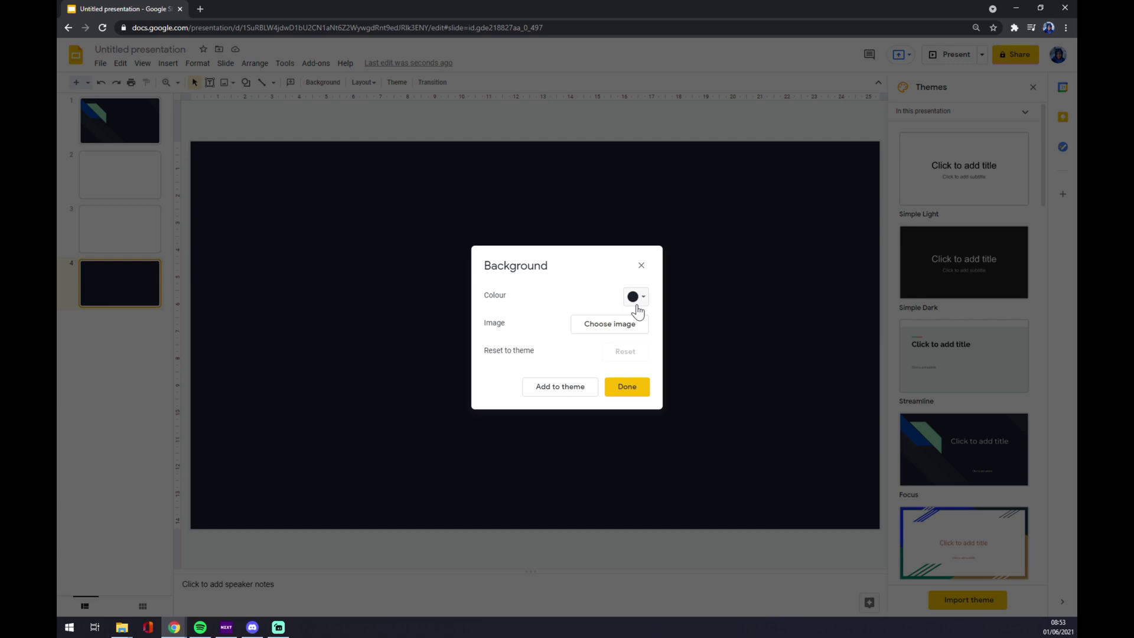
click(636, 296)
click(640, 364)
click(627, 388)
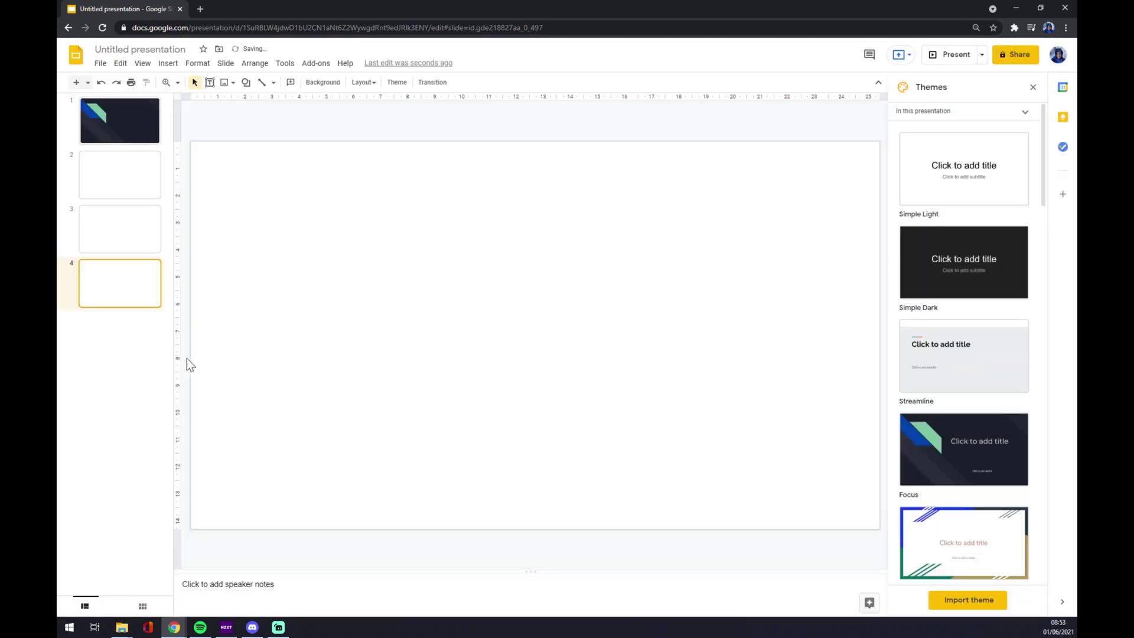